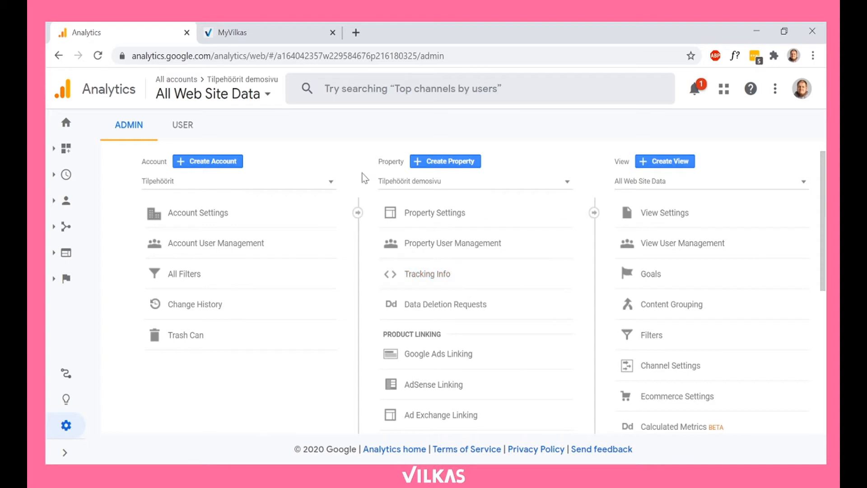
# Step: Open the store administration from MyVilkas, bring up its Google Analytics marketing settings, and return to the Analytics admin page
pyautogui.click(286, 40)
pyautogui.click(699, 222)
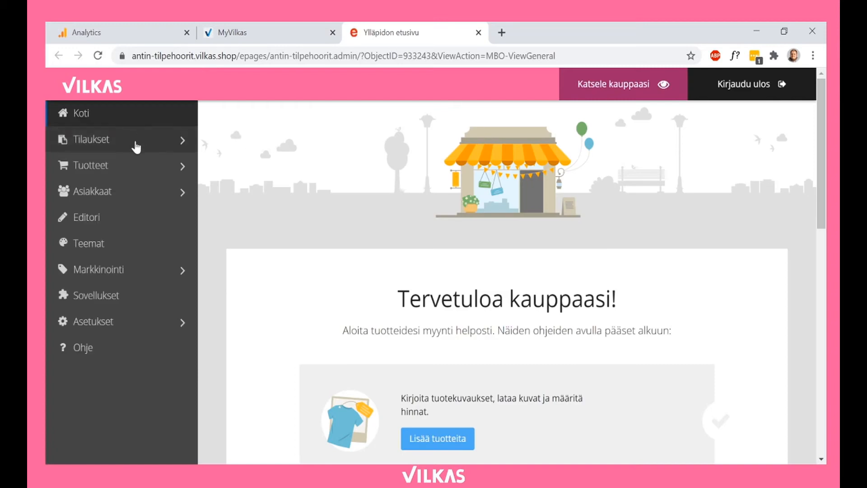
pyautogui.click(134, 269)
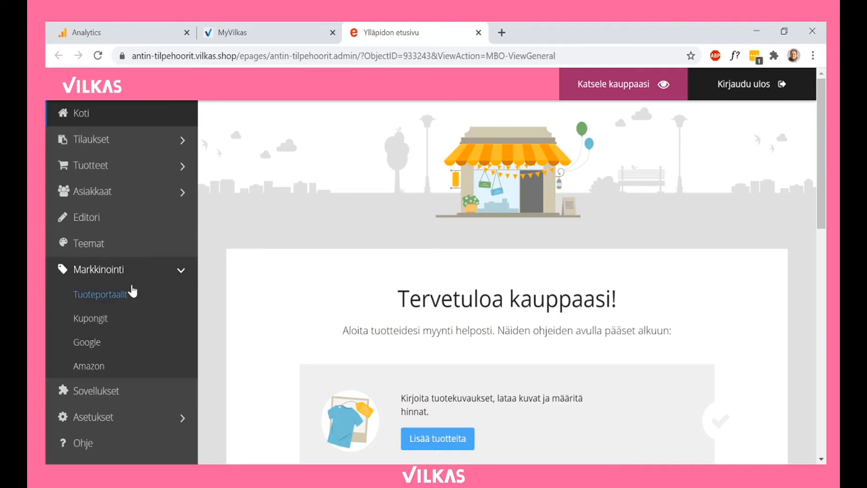
pyautogui.click(105, 345)
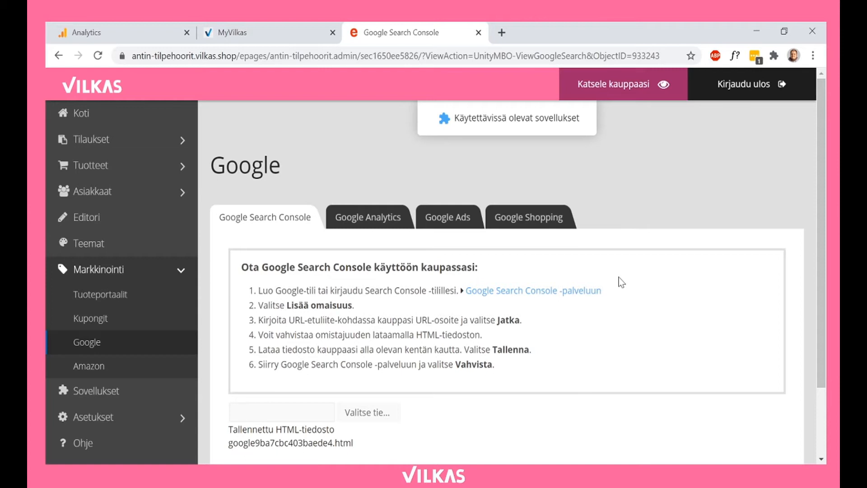
pyautogui.click(390, 221)
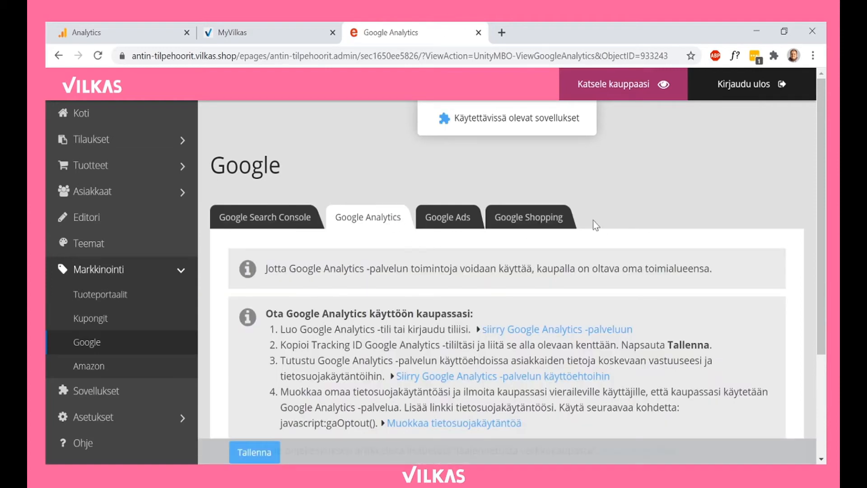
pyautogui.scroll(-3, 724, 183)
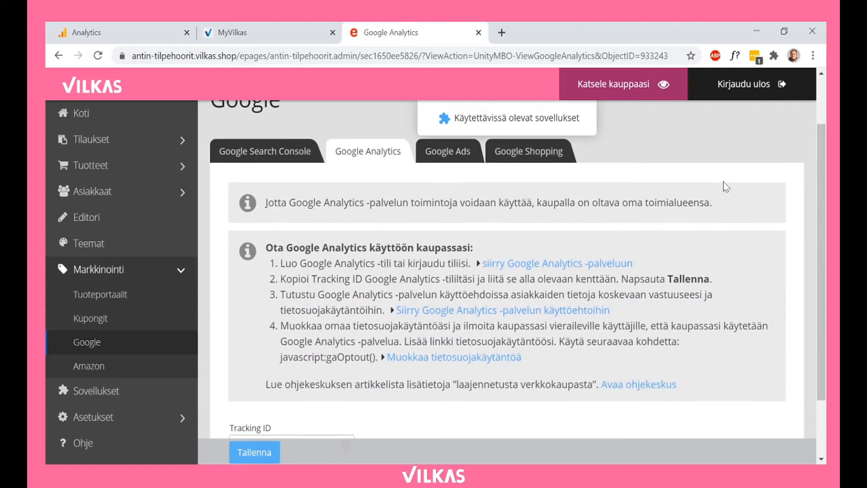
pyautogui.click(110, 30)
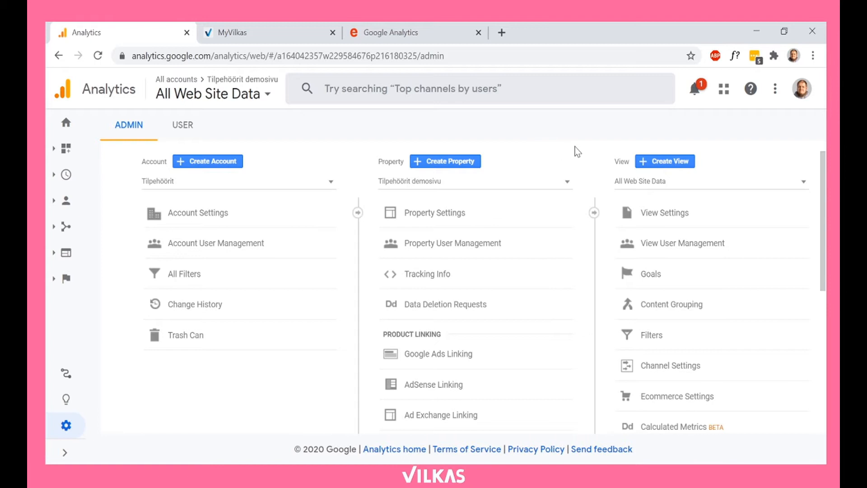
pyautogui.click(671, 165)
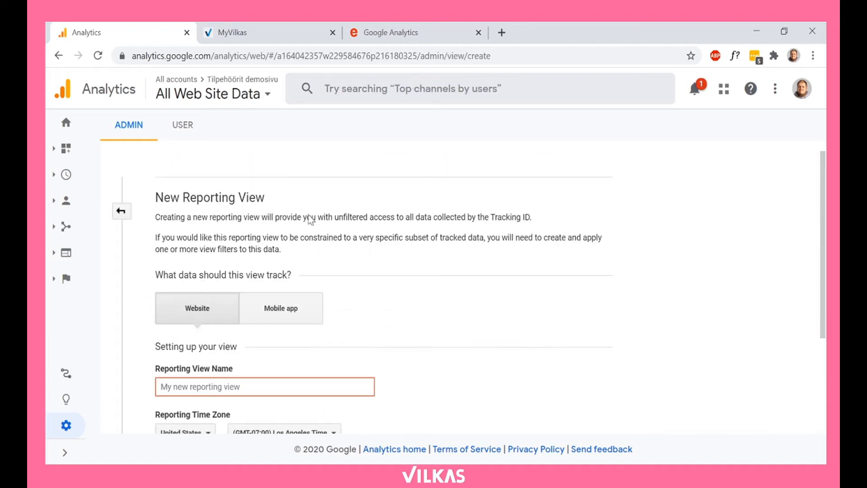
pyautogui.scroll(-3, 421, 212)
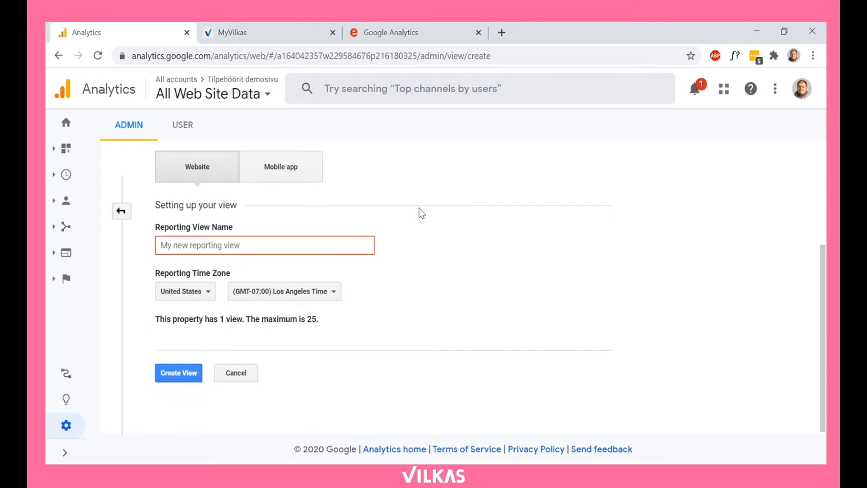
pyautogui.scroll(3, 431, 205)
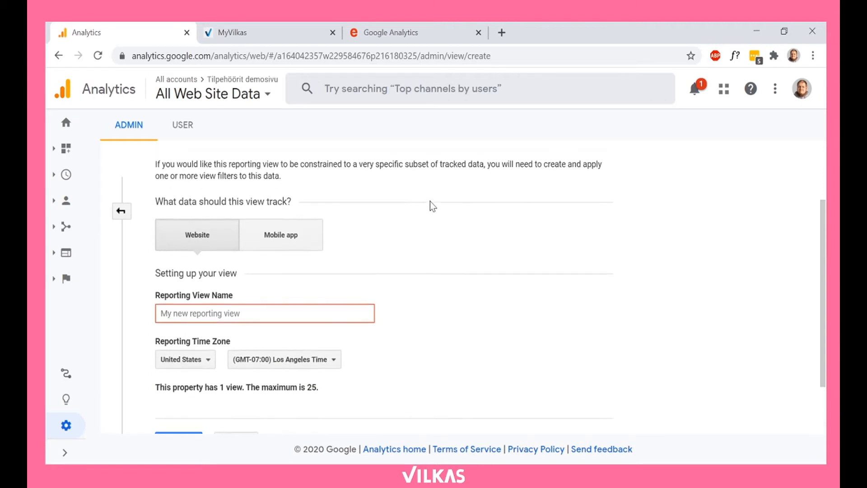
pyautogui.click(66, 426)
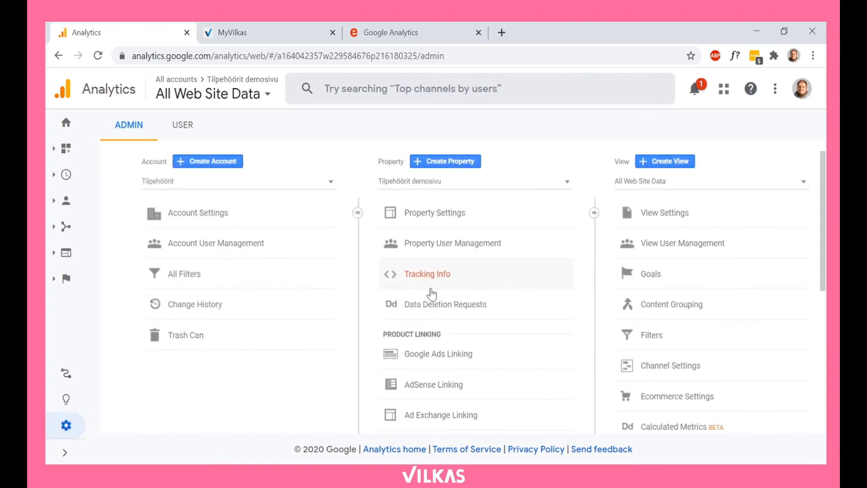
# Step: Open the tracking code page of the Tilpehöörit demosivu property and copy its Tracking ID
pyautogui.click(436, 283)
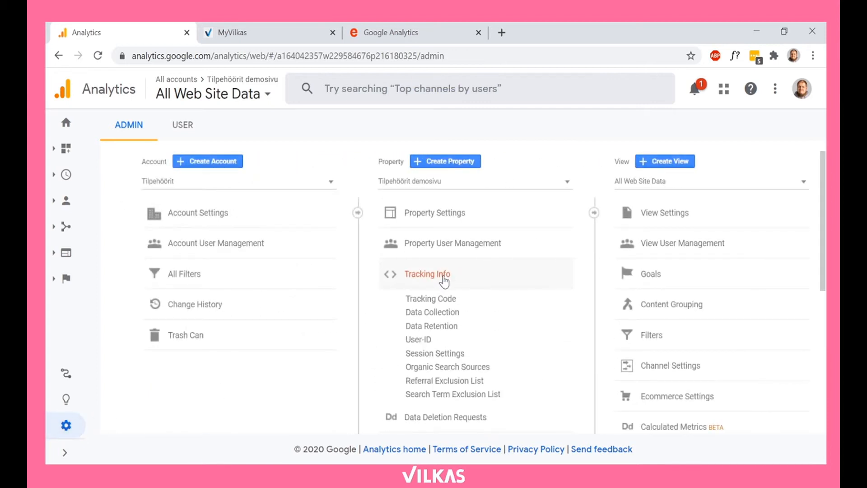
pyautogui.click(468, 299)
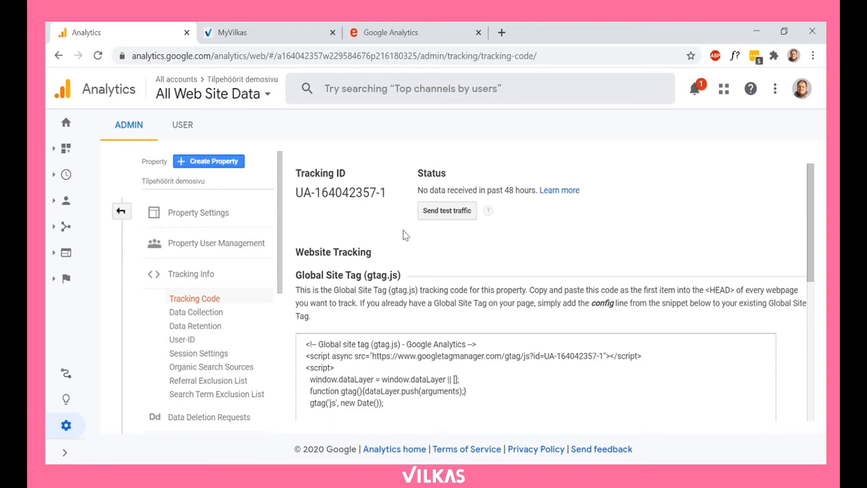
pyautogui.moveTo(297, 192); pyautogui.dragTo(387, 204)
pyautogui.hotkey('ctrl', 'c')
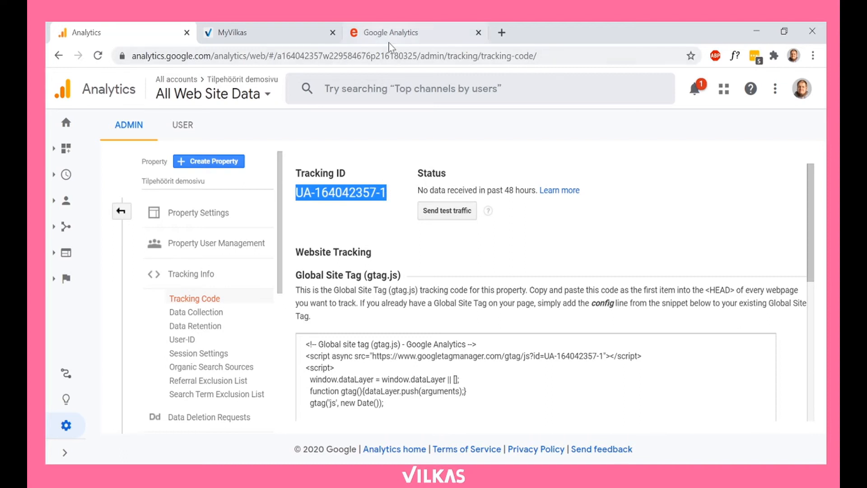
# Step: Paste the copied Tracking ID into the store's Google Analytics settings and save them
pyautogui.click(279, 28)
pyautogui.click(408, 32)
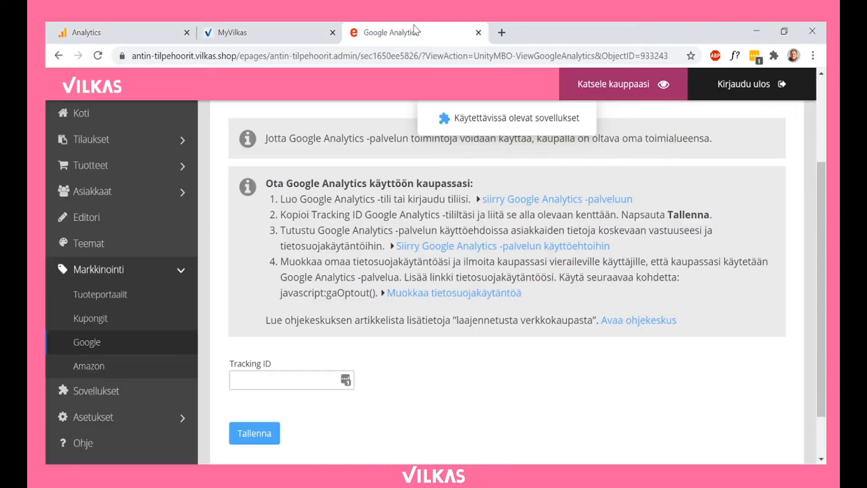
pyautogui.click(319, 380)
pyautogui.hotkey('ctrl', 'v')
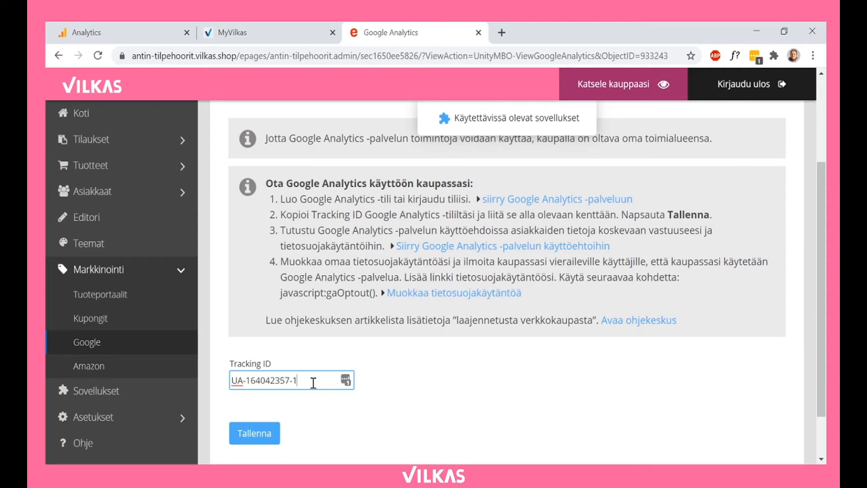
pyautogui.click(269, 434)
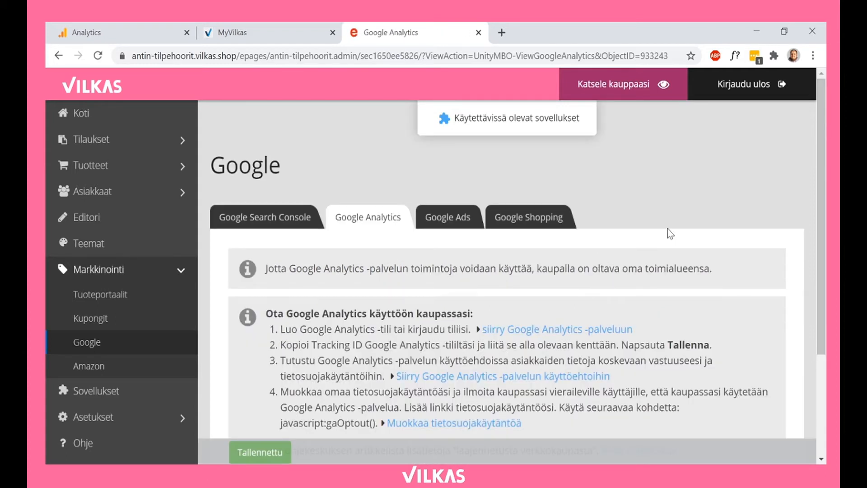
pyautogui.scroll(-4, 668, 228)
pyautogui.scroll(4, 603, 242)
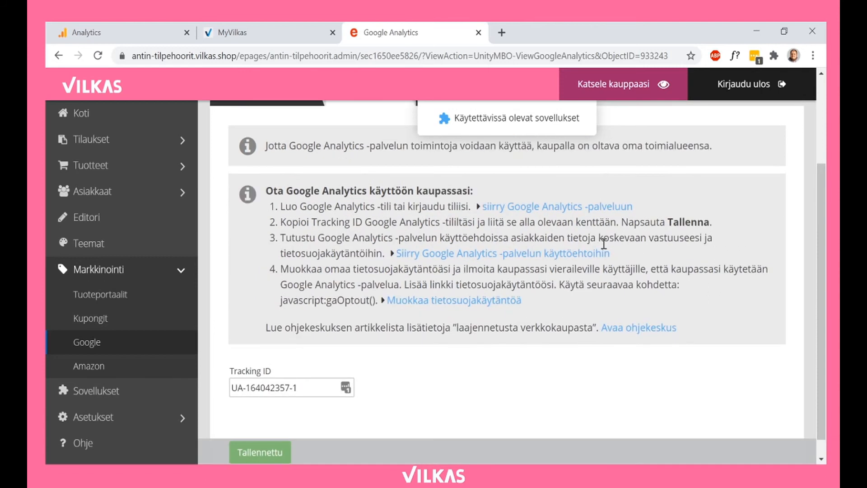
# Step: Return to Analytics and open the home overview to examine the users chart and current active users
pyautogui.click(131, 25)
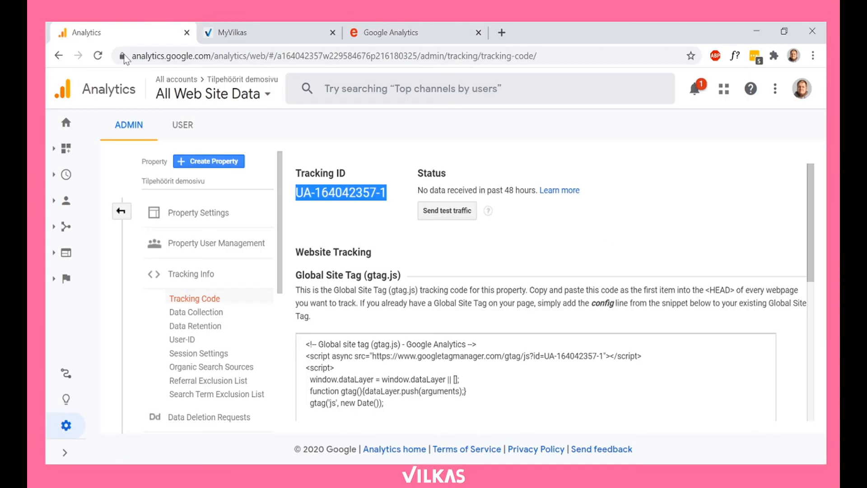
pyautogui.click(67, 121)
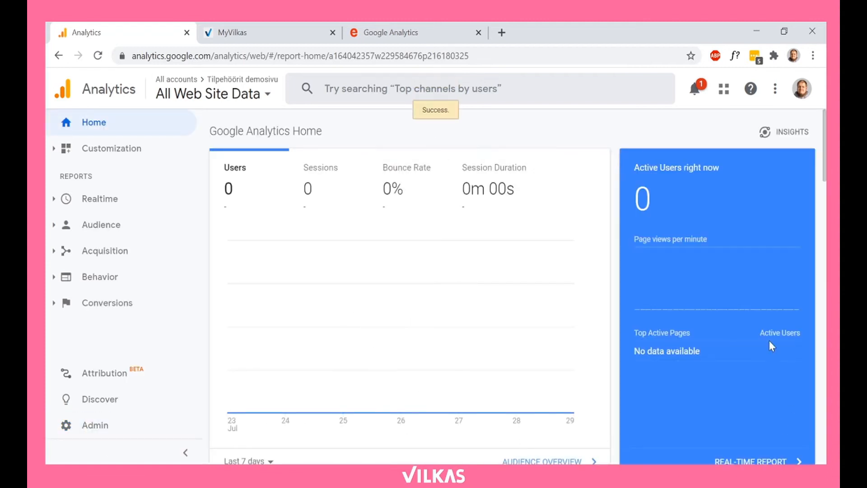
pyautogui.moveTo(554, 360)
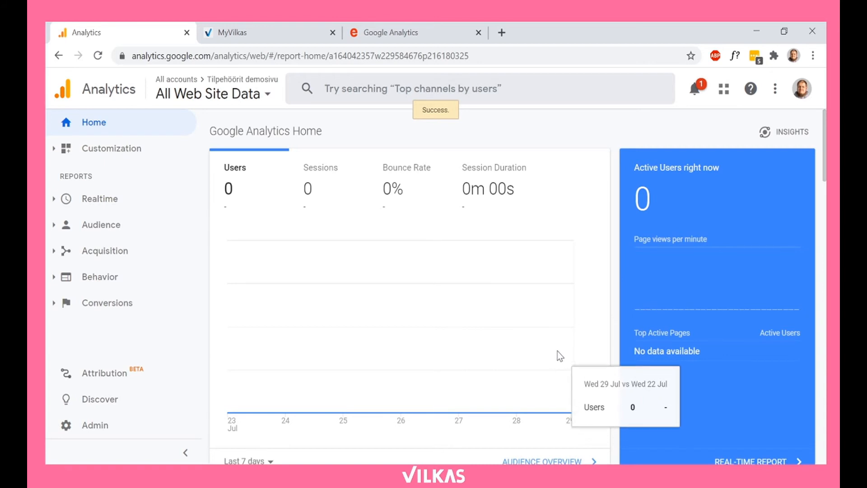
# Step: Make a test visit to the storefront's Maija-huonekasvi product page and check the active users in Analytics
pyautogui.click(413, 29)
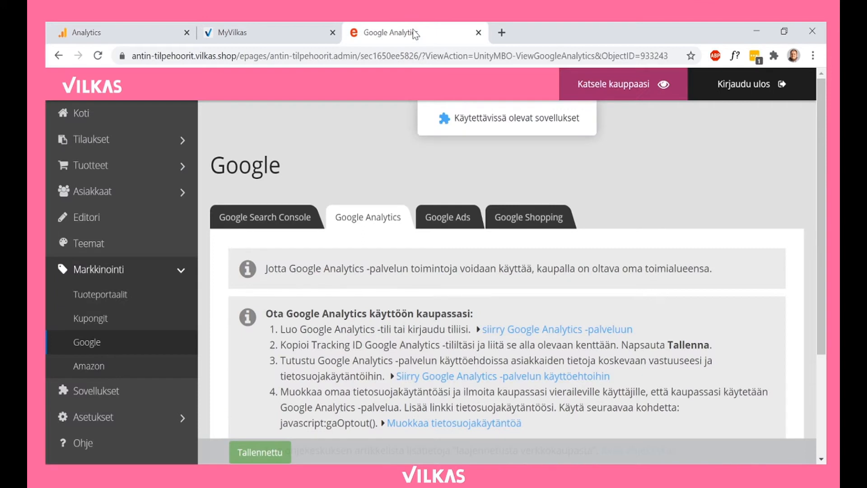
pyautogui.click(637, 96)
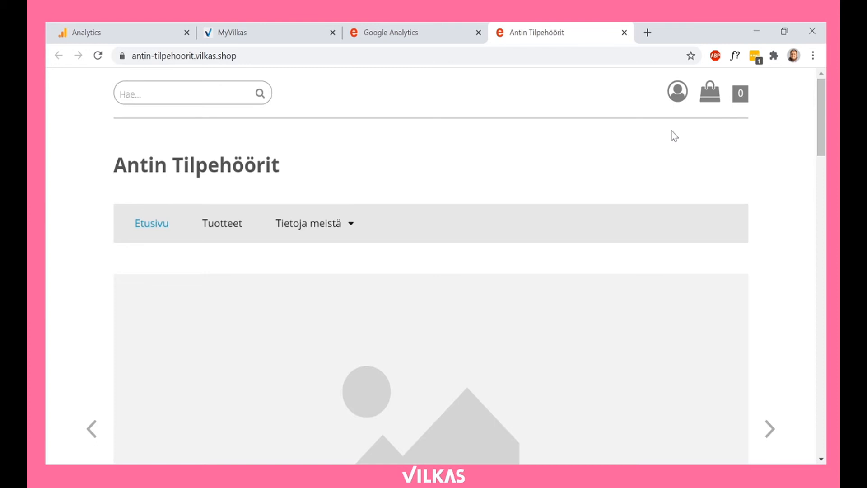
pyautogui.scroll(-10, 672, 135)
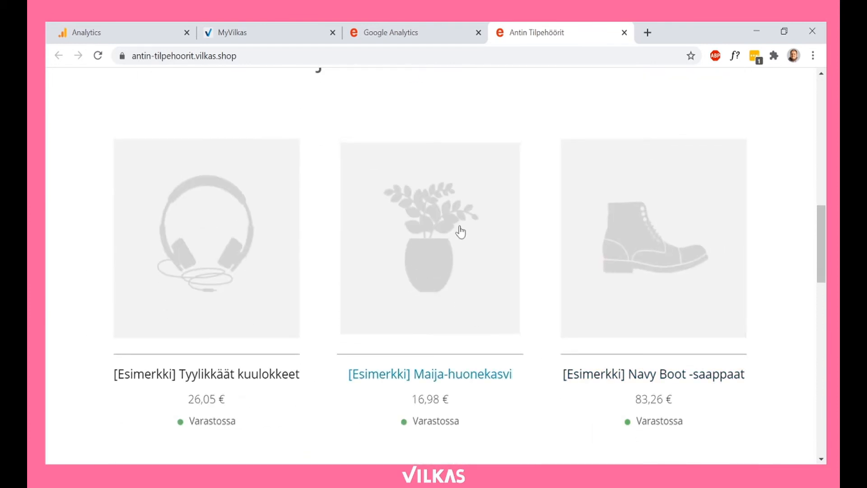
pyautogui.click(496, 211)
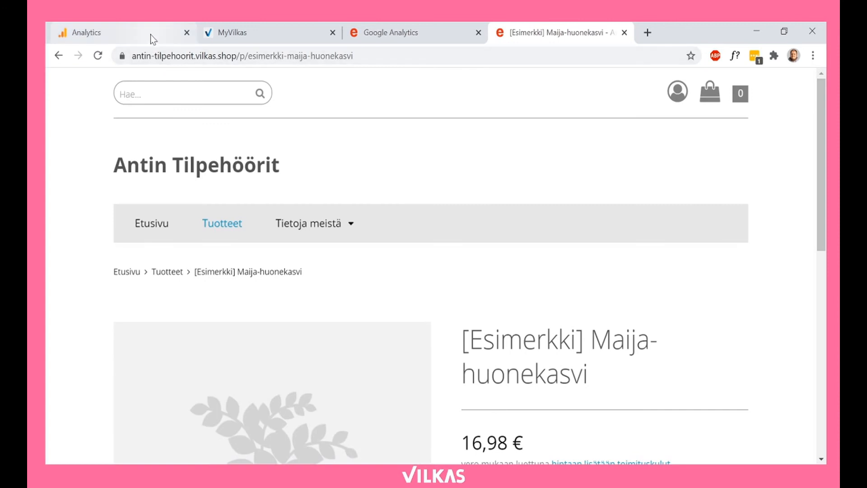
pyautogui.click(150, 35)
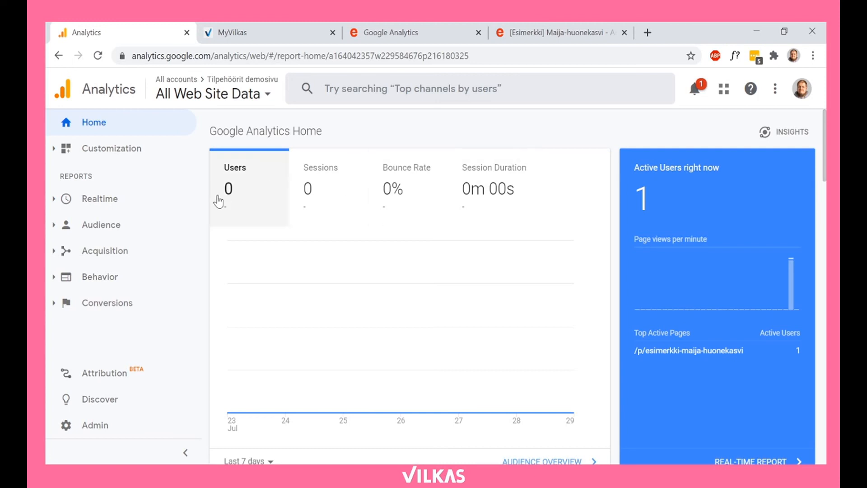
pyautogui.click(56, 227)
pyautogui.scroll(-5, 142, 248)
pyautogui.scroll(-1, 149, 247)
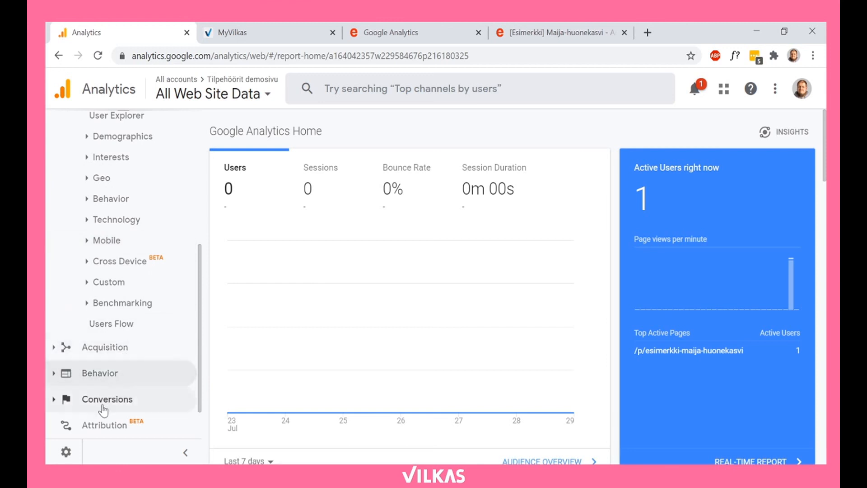
# Step: Enable Ecommerce and Enhanced Ecommerce Reporting for the All Web Site Data view and save the ecommerce set-up
pyautogui.click(67, 452)
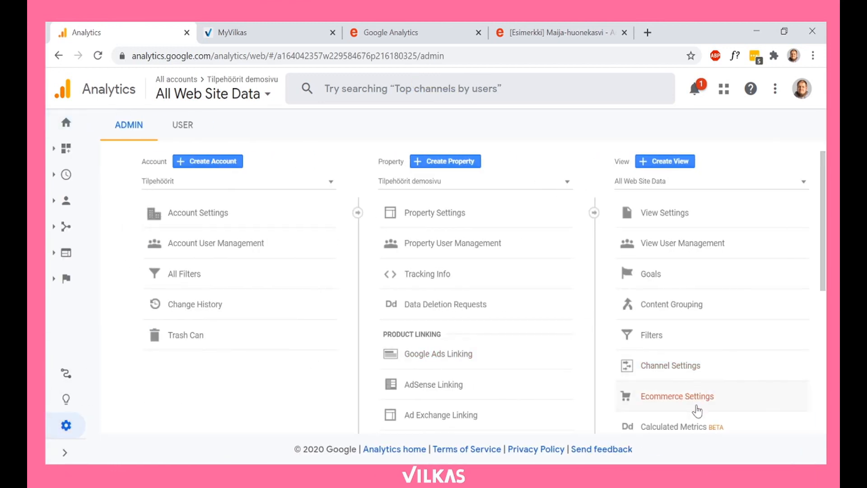
pyautogui.click(705, 400)
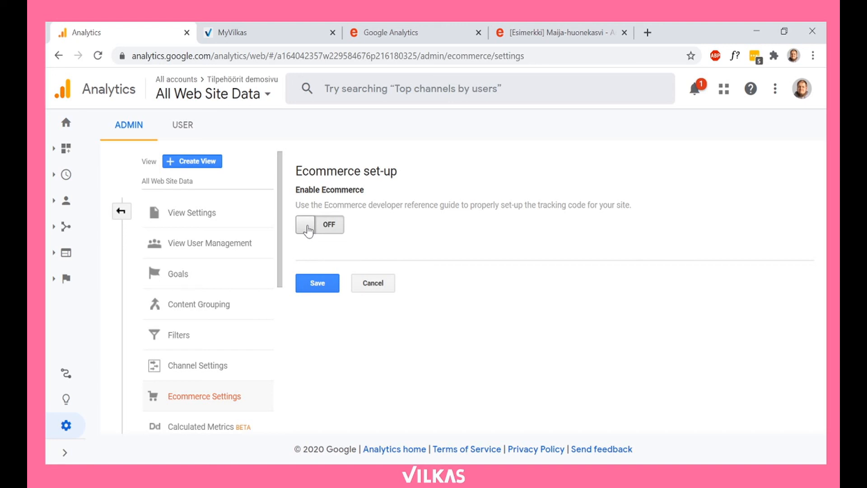
pyautogui.click(307, 229)
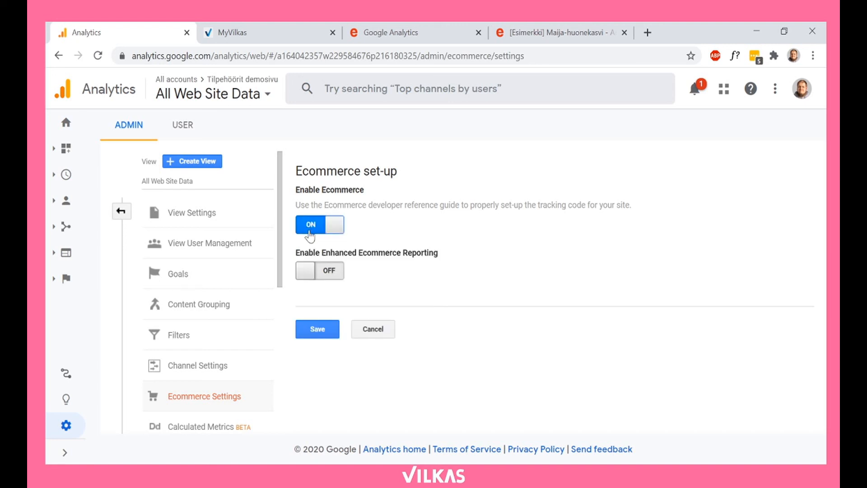
pyautogui.click(309, 271)
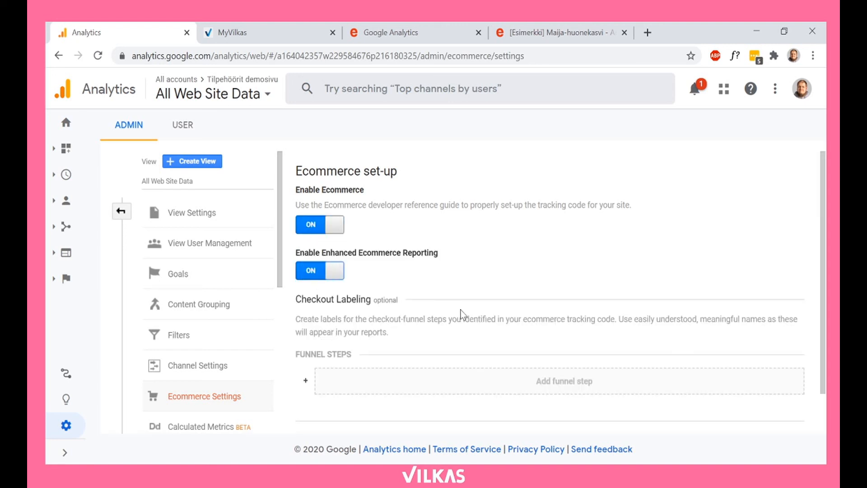
pyautogui.scroll(-1, 459, 312)
pyautogui.click(333, 399)
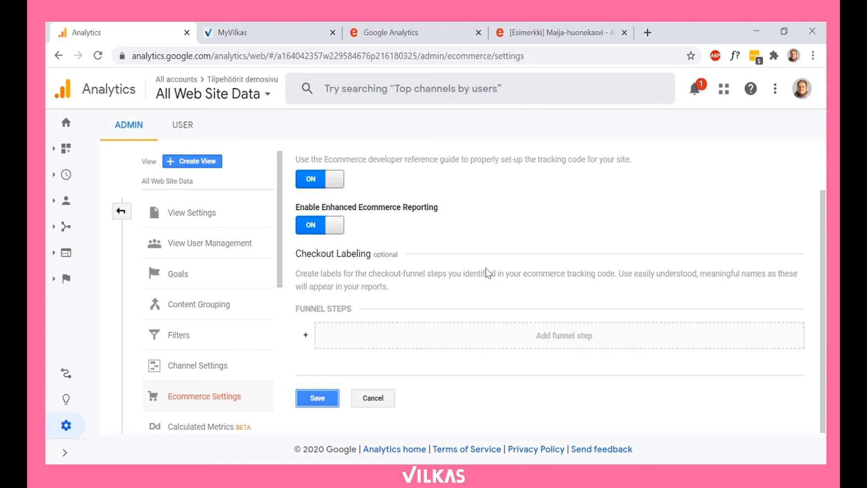
pyautogui.click(307, 399)
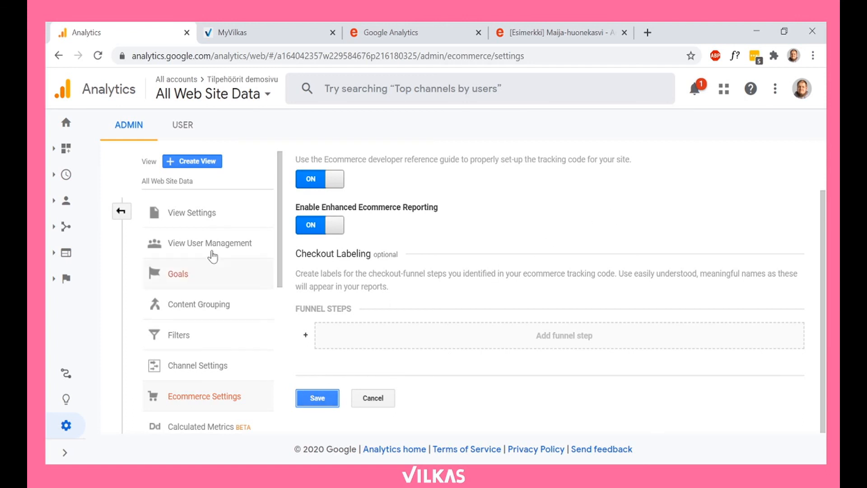